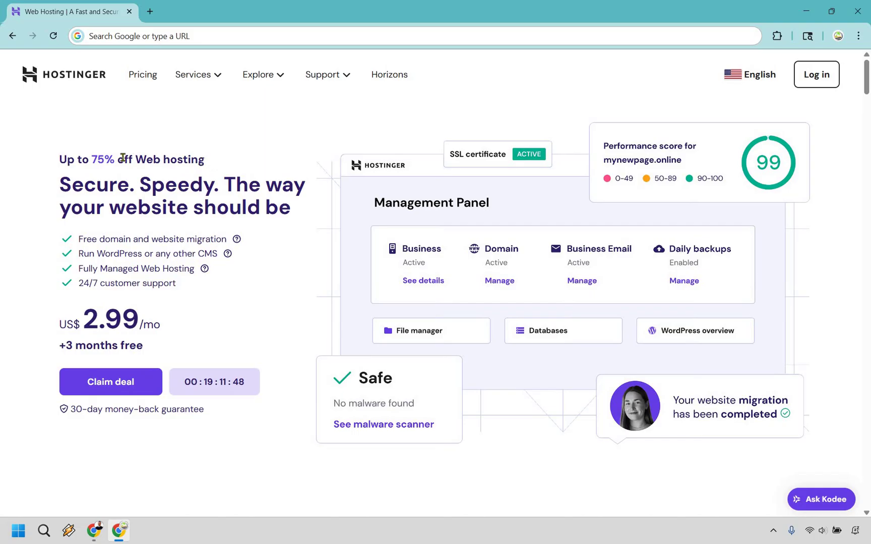
- Highlight the 'Up to 75% off' web hosting heading, then clear the highlight
{"action": "left_click_drag", "start_coordinate": [204, 159], "coordinate": [59, 159]}
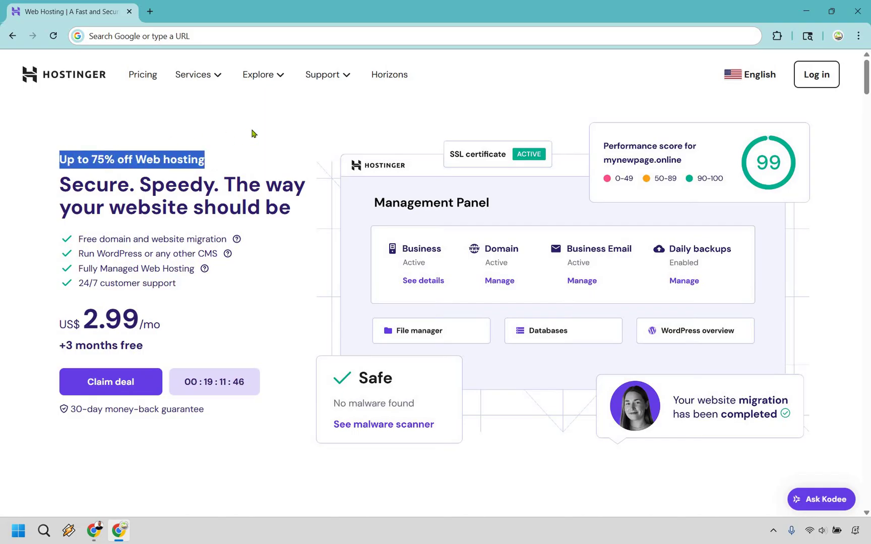
{"action": "left_click", "coordinate": [254, 133]}
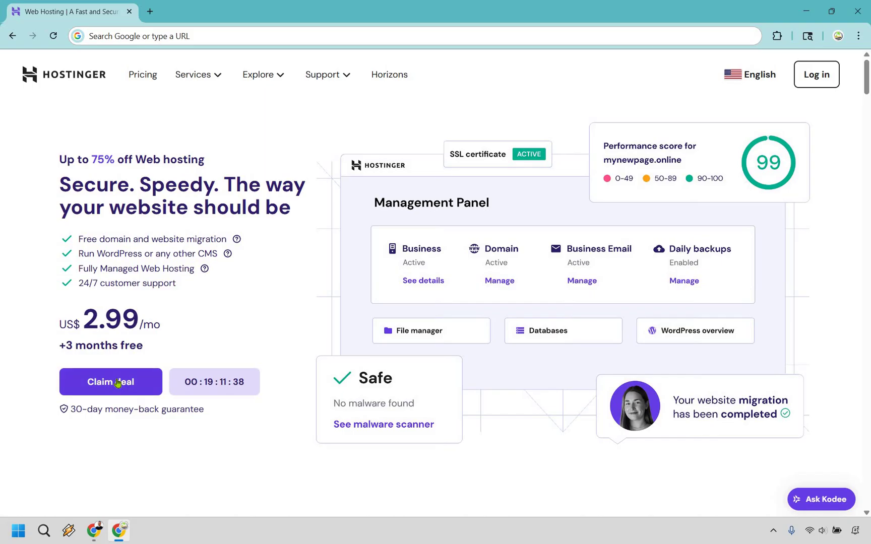
{"action": "scroll", "coordinate": [867, 130], "scroll_direction": "down", "scroll_amount": 9}
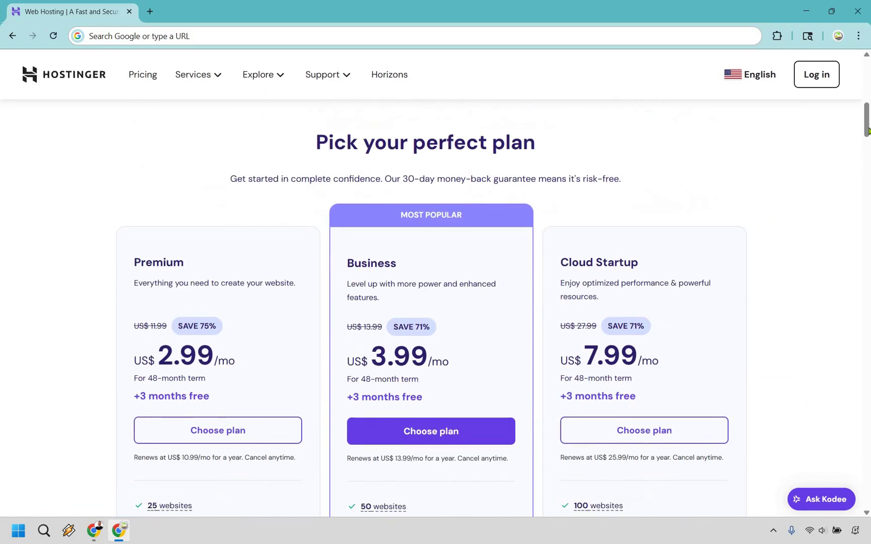
{"action": "scroll", "coordinate": [846, 196], "scroll_direction": "down", "scroll_amount": 1}
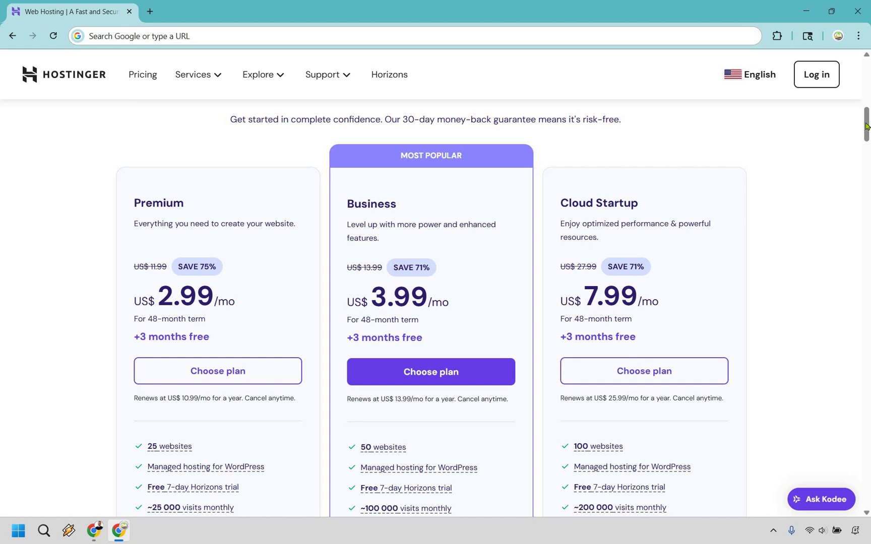
{"action": "scroll", "coordinate": [866, 130], "scroll_direction": "down", "scroll_amount": 1}
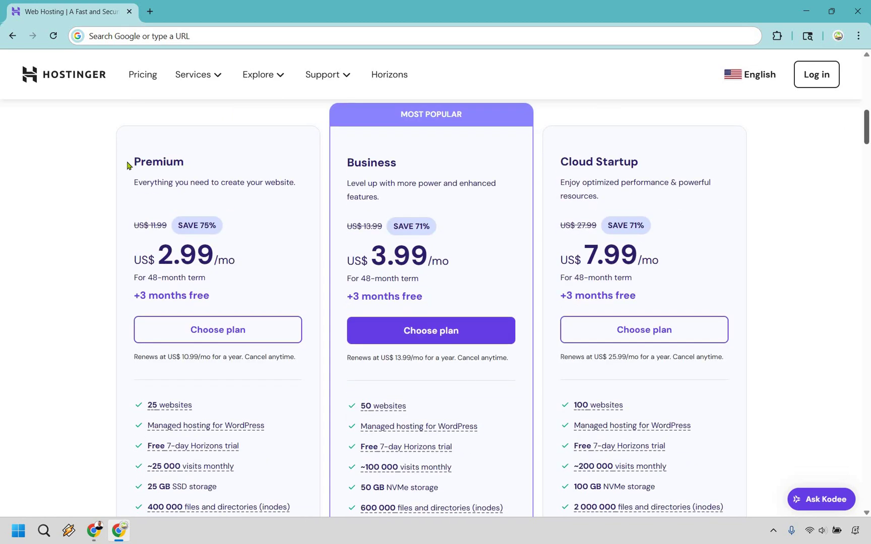
{"action": "double_click", "coordinate": [177, 162]}
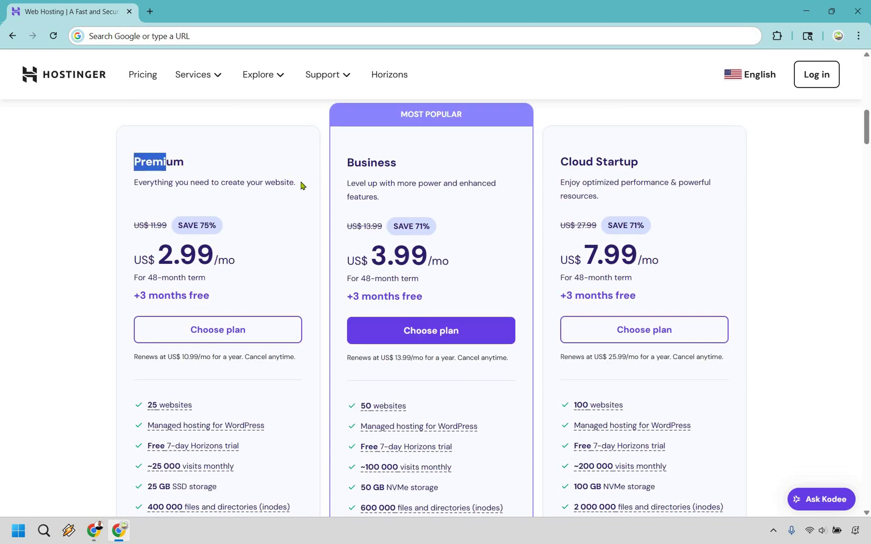
{"action": "left_click_drag", "start_coordinate": [297, 183], "coordinate": [133, 182]}
{"action": "left_click", "coordinate": [205, 171]}
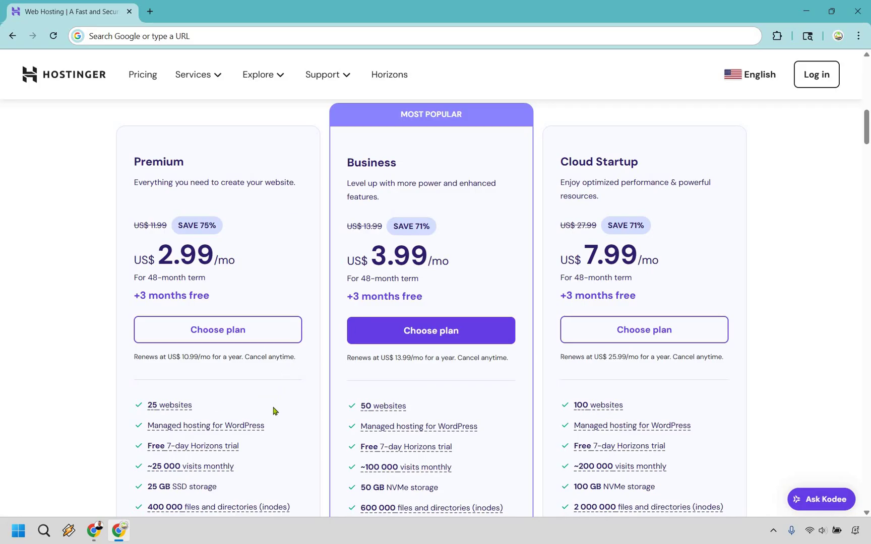
{"action": "scroll", "coordinate": [259, 411], "scroll_direction": "down", "scroll_amount": 1}
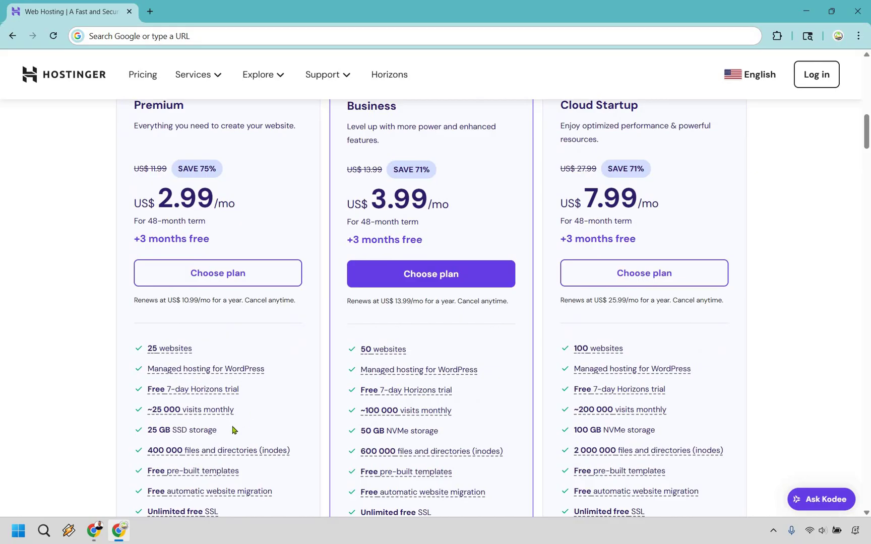
{"action": "scroll", "coordinate": [301, 338], "scroll_direction": "down", "scroll_amount": 2}
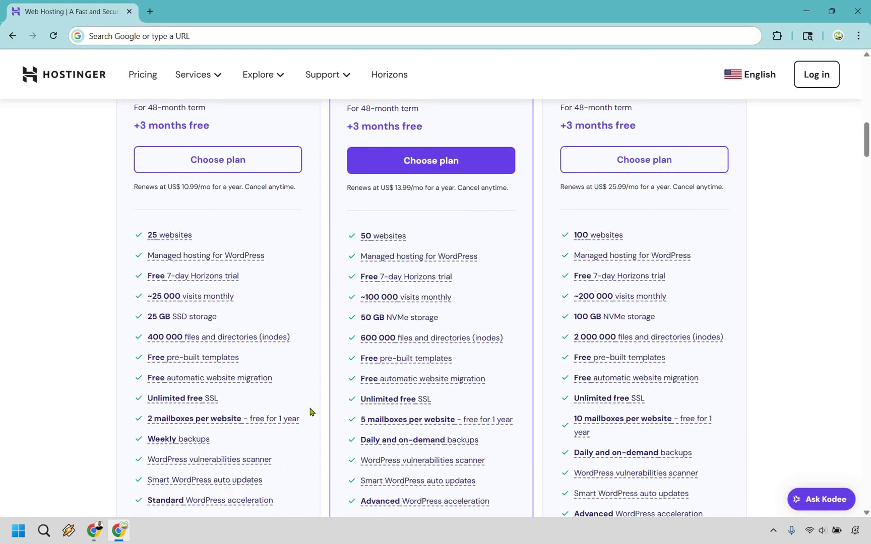
{"action": "scroll", "coordinate": [310, 412], "scroll_direction": "up", "scroll_amount": 3}
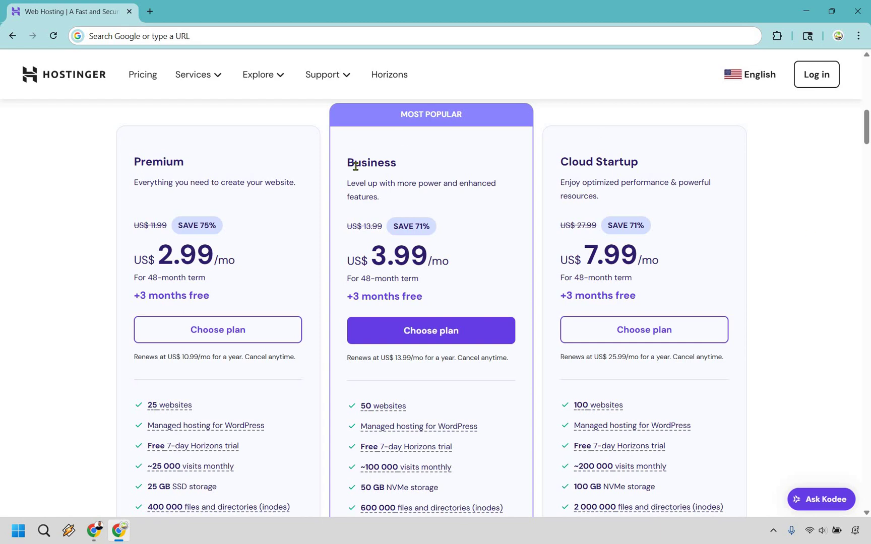
{"action": "left_click_drag", "start_coordinate": [398, 163], "coordinate": [379, 197]}
{"action": "left_click", "coordinate": [382, 199]}
{"action": "left_click_drag", "start_coordinate": [426, 159], "coordinate": [427, 159]}
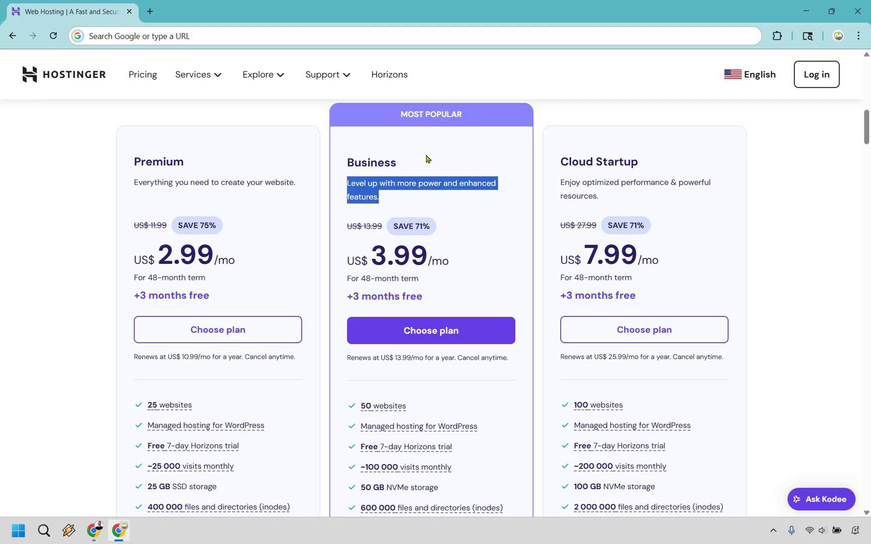
{"action": "left_click", "coordinate": [426, 159]}
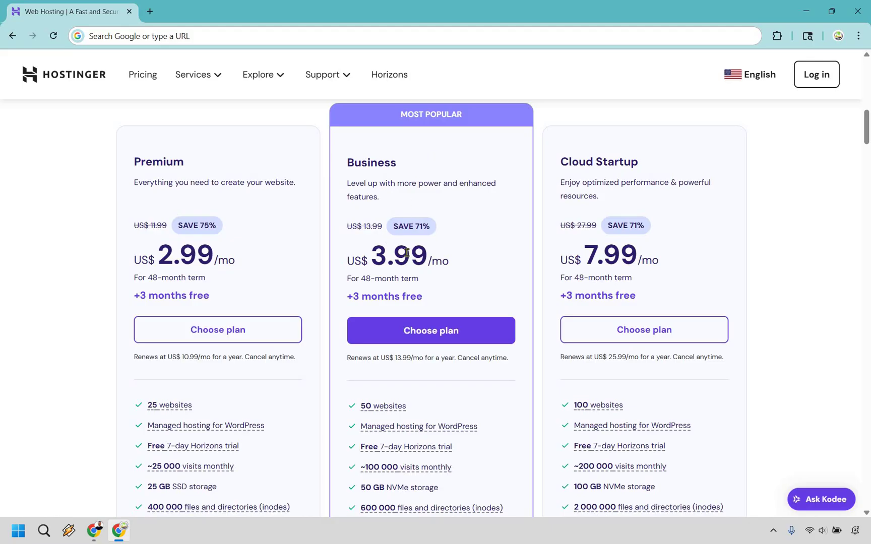
{"action": "left_click_drag", "start_coordinate": [374, 253], "coordinate": [446, 258]}
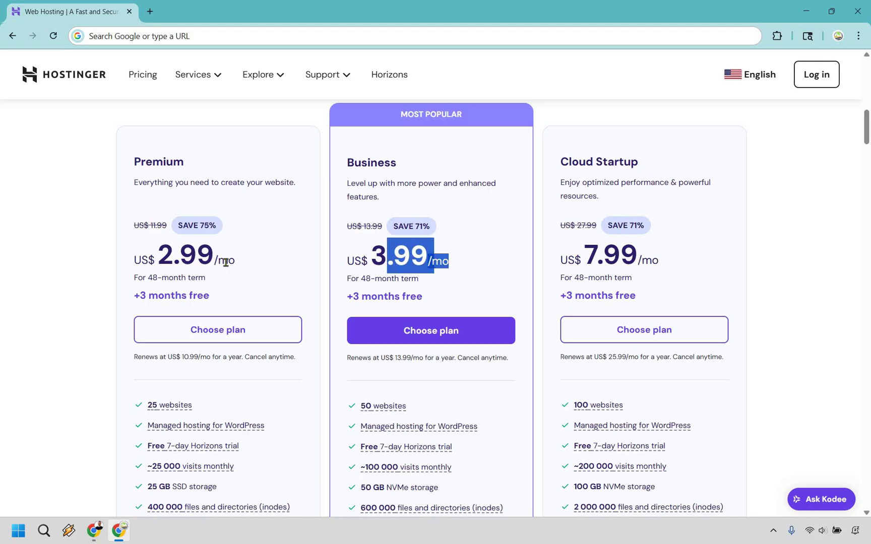
{"action": "left_click", "coordinate": [512, 261]}
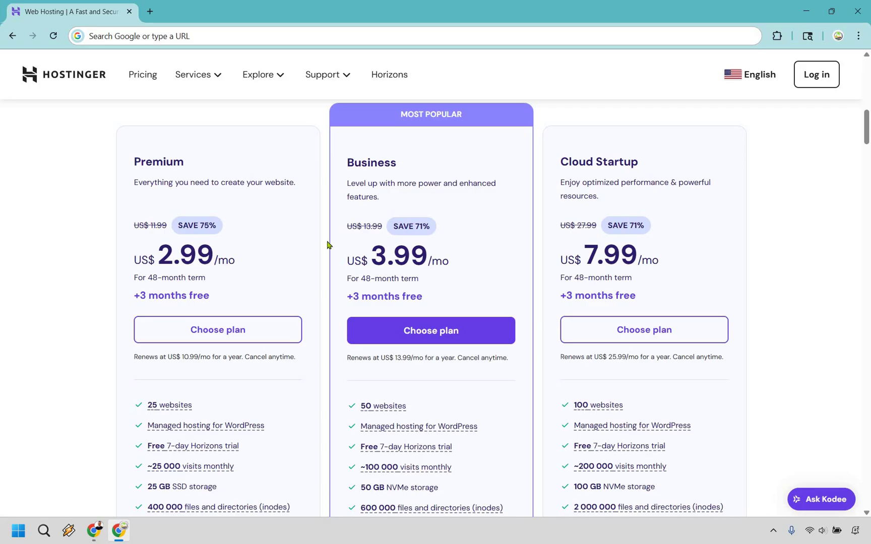
{"action": "scroll", "coordinate": [274, 284], "scroll_direction": "down", "scroll_amount": 2}
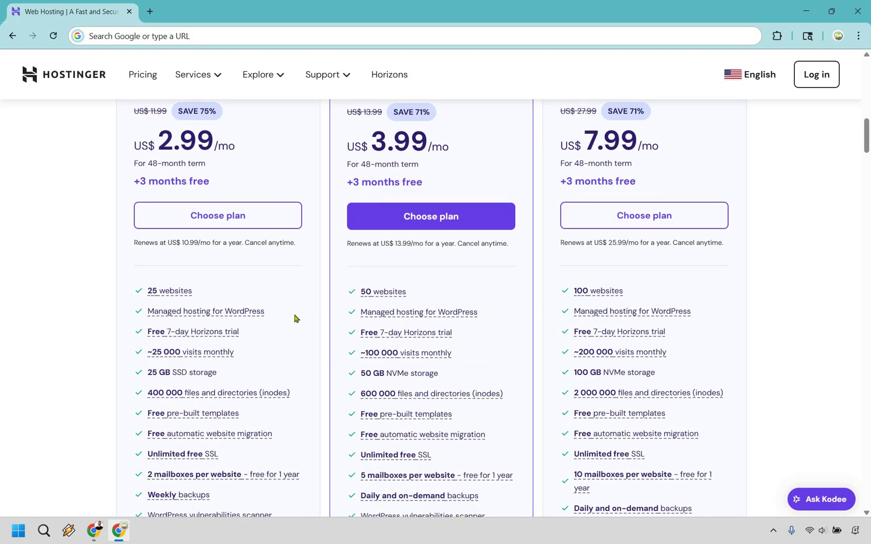
{"action": "scroll", "coordinate": [295, 318], "scroll_direction": "down", "scroll_amount": 1}
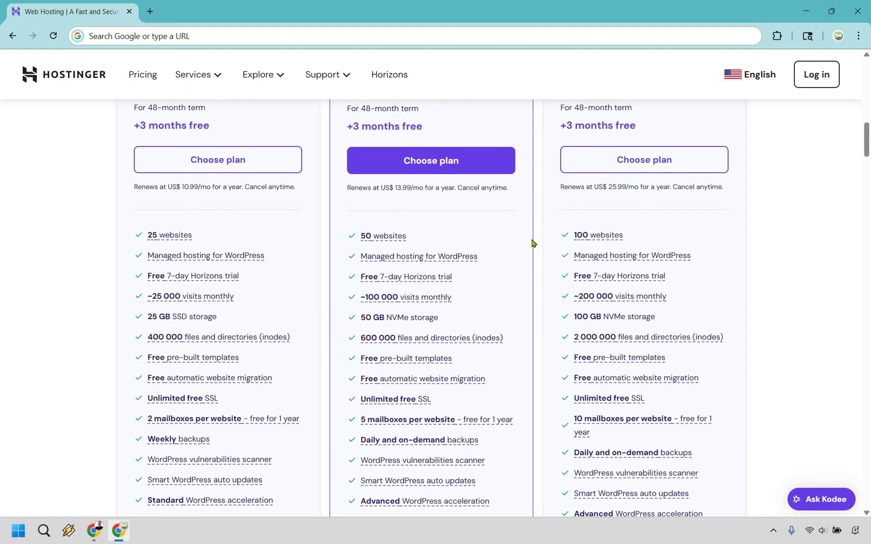
{"action": "scroll", "coordinate": [530, 252], "scroll_direction": "down", "scroll_amount": 2}
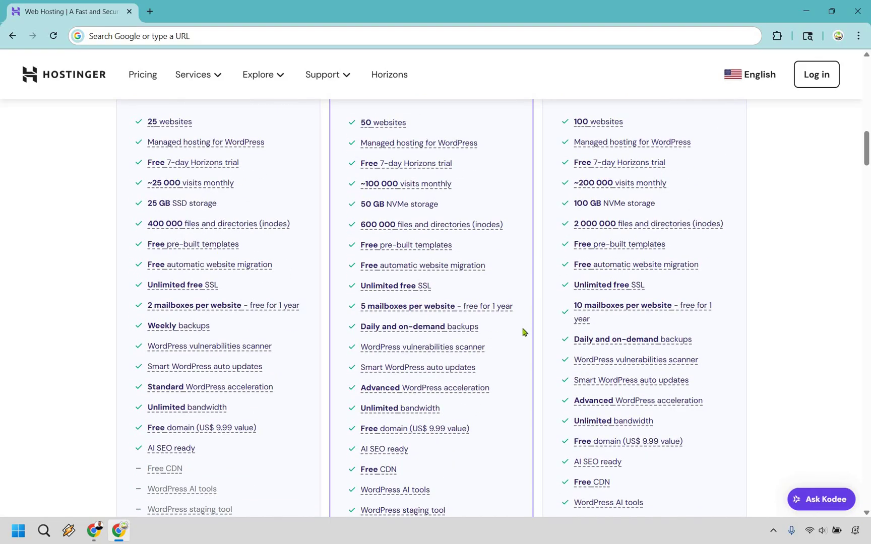
- Highlight the Cloud Startup plan's description, then clear the highlight
{"action": "mouse_move", "coordinate": [462, 329]}
{"action": "scroll", "coordinate": [522, 238], "scroll_direction": "up", "scroll_amount": 4}
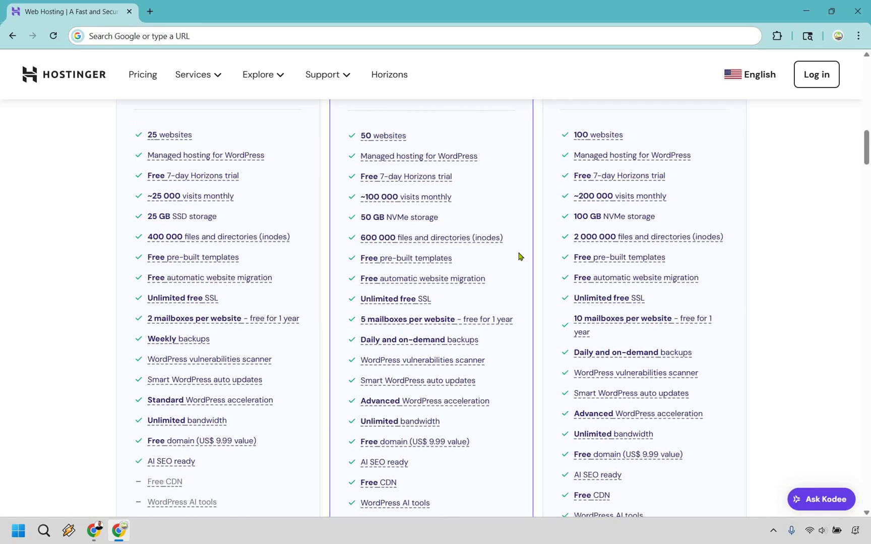
{"action": "scroll", "coordinate": [511, 231], "scroll_direction": "up", "scroll_amount": 3}
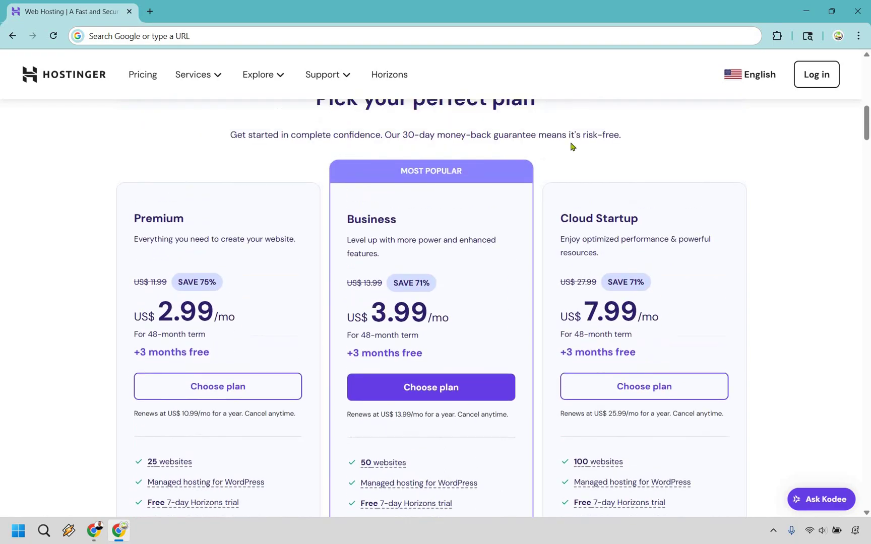
{"action": "scroll", "coordinate": [571, 145], "scroll_direction": "down", "scroll_amount": 1}
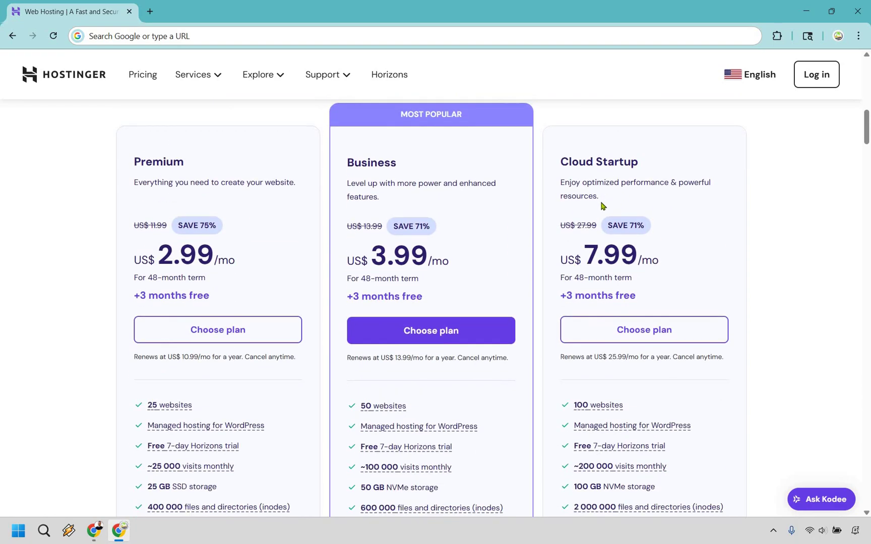
{"action": "left_click_drag", "start_coordinate": [560, 185], "coordinate": [807, 205]}
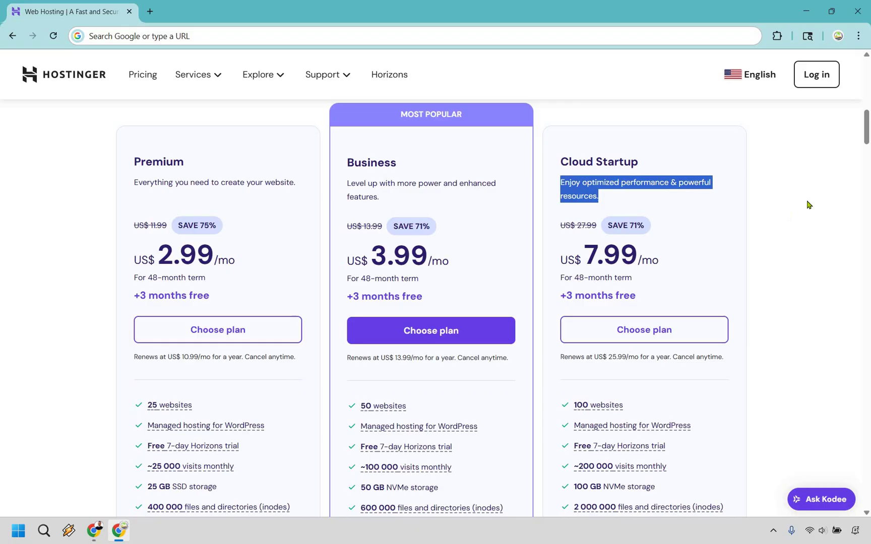
{"action": "left_click", "coordinate": [811, 182]}
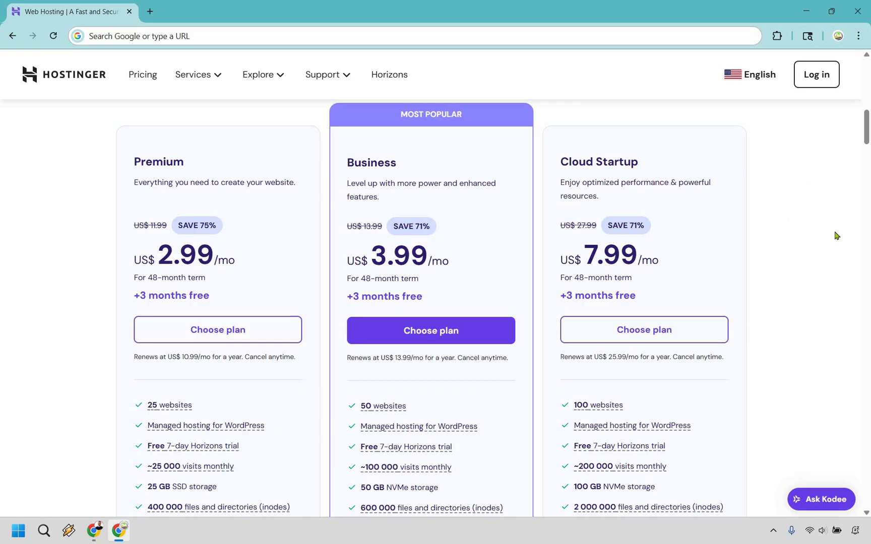
- Show the Premium, Business and Cloud Startup cards with names, prices and the MOST POPULAR banner
{"action": "scroll", "coordinate": [803, 278], "scroll_direction": "down", "scroll_amount": 2}
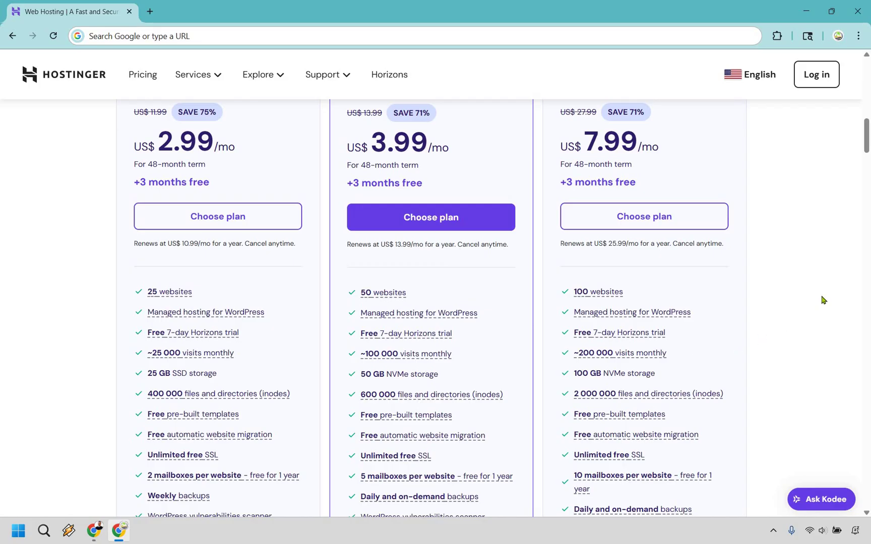
{"action": "scroll", "coordinate": [821, 298], "scroll_direction": "down", "scroll_amount": 1}
{"action": "scroll", "coordinate": [824, 292], "scroll_direction": "up", "scroll_amount": 2}
{"action": "scroll", "coordinate": [814, 319], "scroll_direction": "up", "scroll_amount": 1}
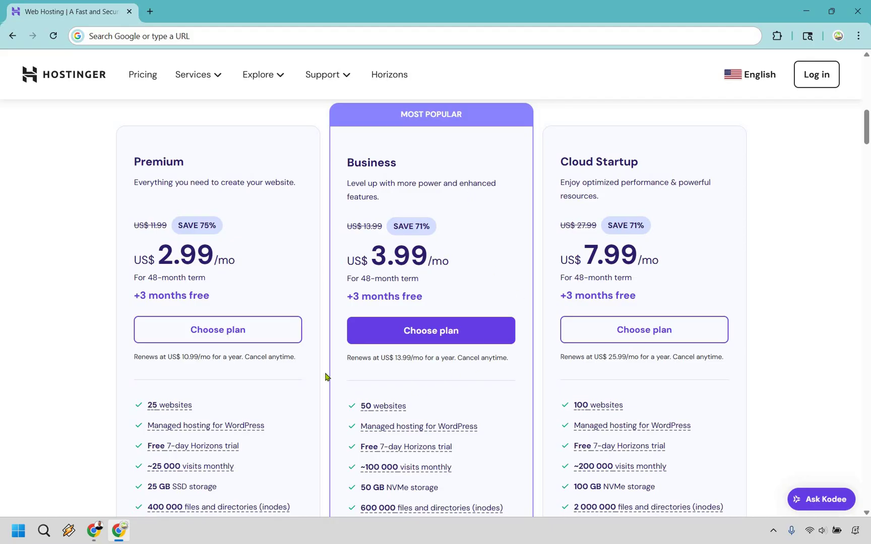
- Add the Business plan to the cart and review its 48-month order summary at US$ 191.52
{"action": "left_click", "coordinate": [448, 330]}
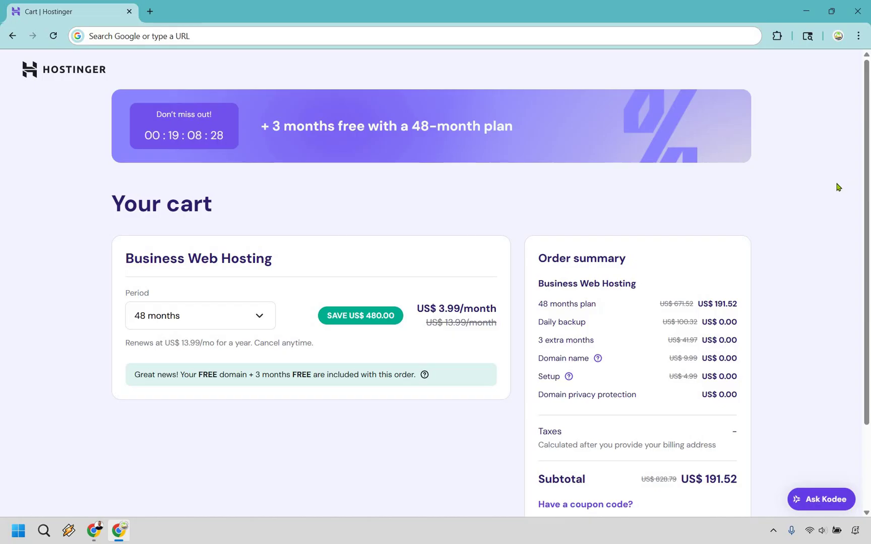
{"action": "scroll", "coordinate": [838, 185], "scroll_direction": "down", "scroll_amount": 1}
{"action": "scroll", "coordinate": [587, 343], "scroll_direction": "down", "scroll_amount": 1}
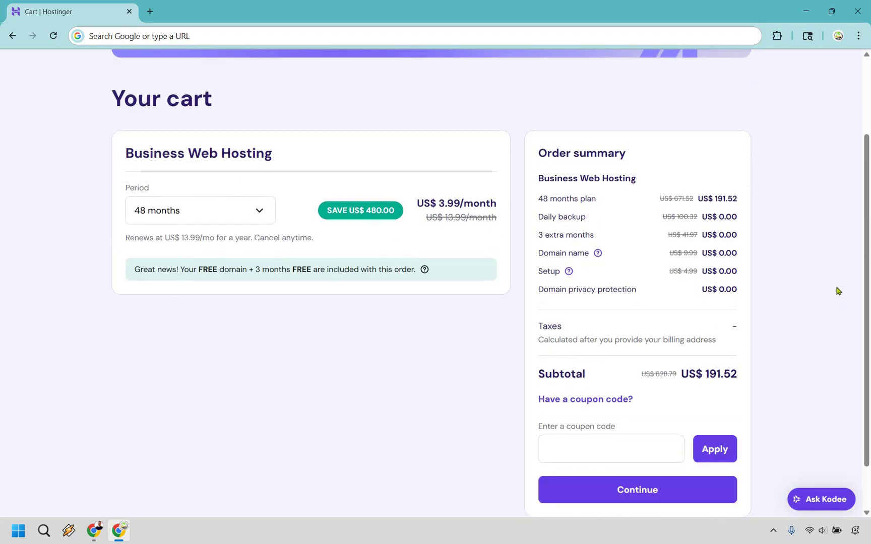
{"action": "scroll", "coordinate": [837, 291], "scroll_direction": "down", "scroll_amount": 1}
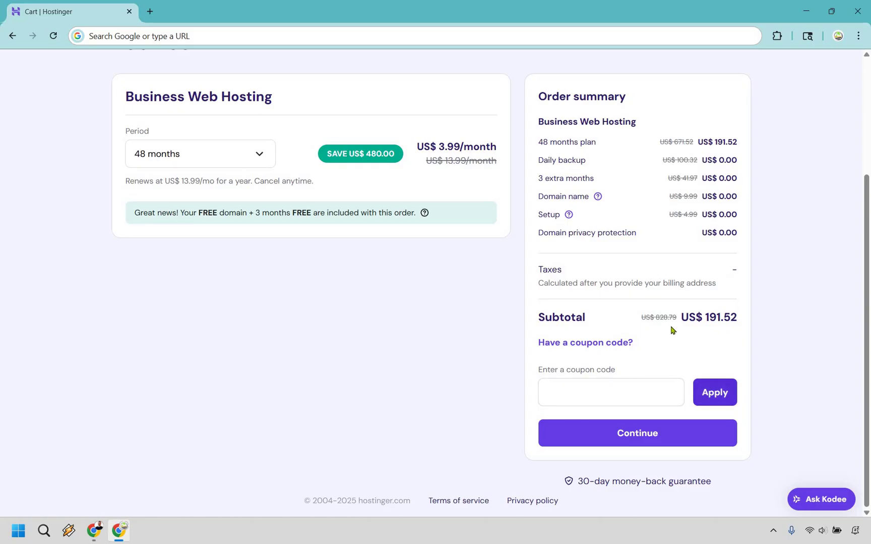
{"action": "scroll", "coordinate": [845, 292], "scroll_direction": "up", "scroll_amount": 3}
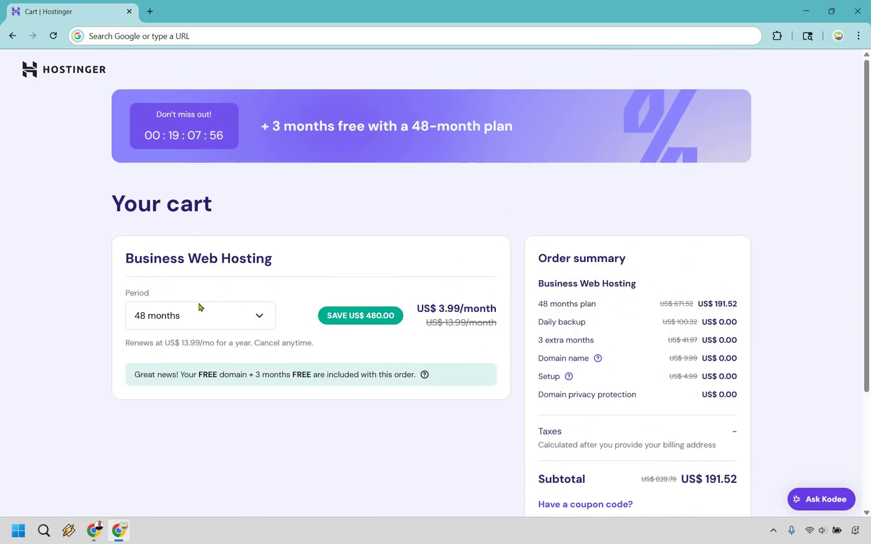
{"action": "left_click", "coordinate": [198, 318]}
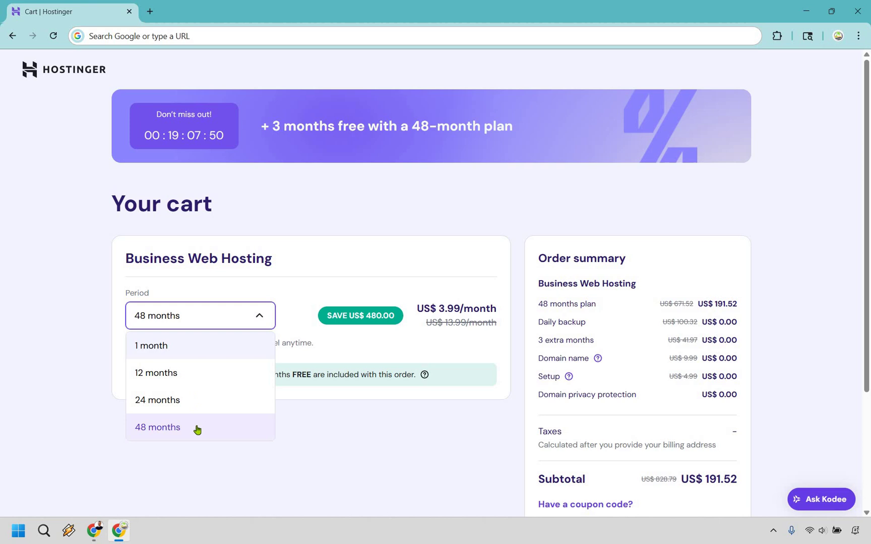
{"action": "left_click", "coordinate": [229, 416]}
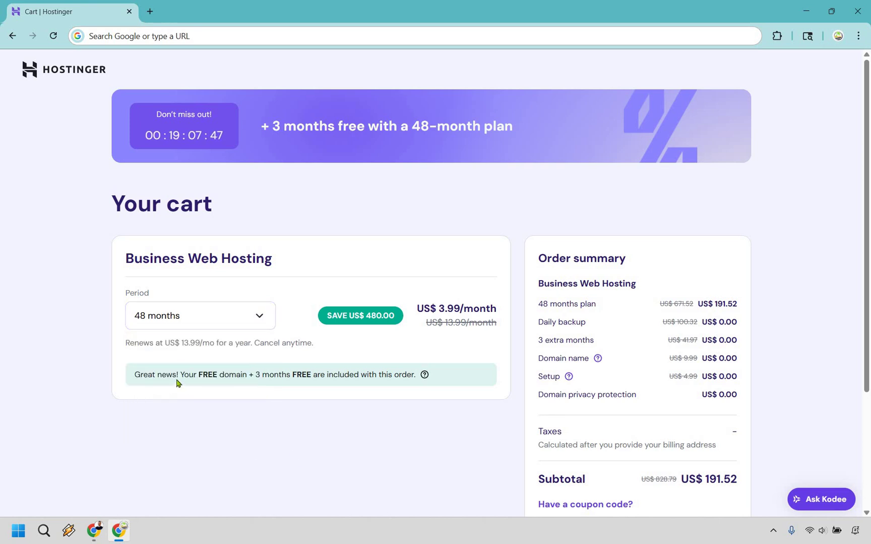
{"action": "left_click_drag", "start_coordinate": [245, 379], "coordinate": [408, 401]}
{"action": "left_click", "coordinate": [256, 375]}
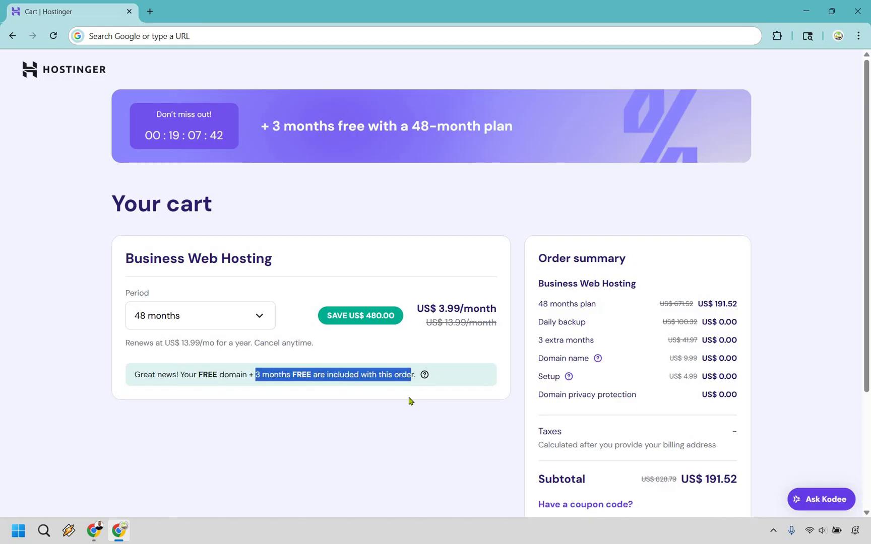
{"action": "left_click", "coordinate": [419, 309]}
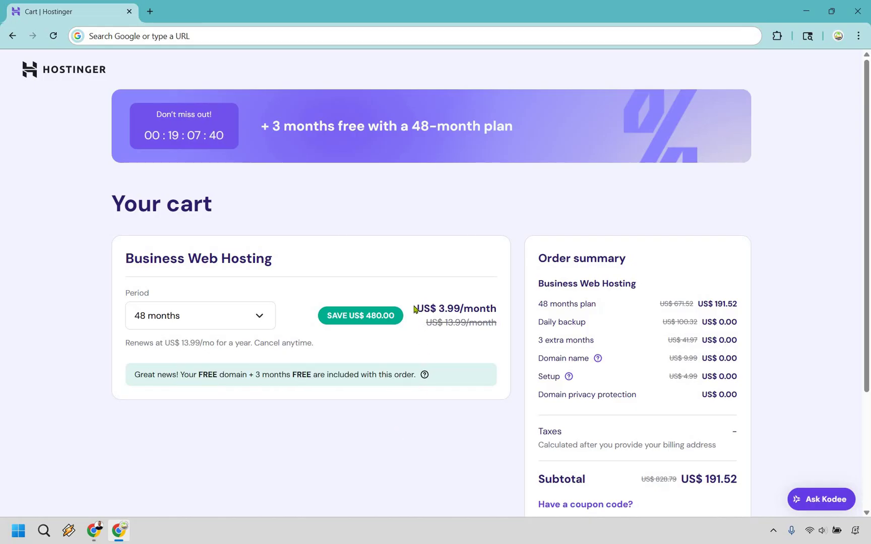
{"action": "left_click_drag", "start_coordinate": [423, 309], "coordinate": [493, 309]}
{"action": "left_click", "coordinate": [210, 333]}
{"action": "left_click_drag", "start_coordinate": [156, 344], "coordinate": [213, 345]}
{"action": "left_click", "coordinate": [229, 322]}
{"action": "key", "text": "Down"}
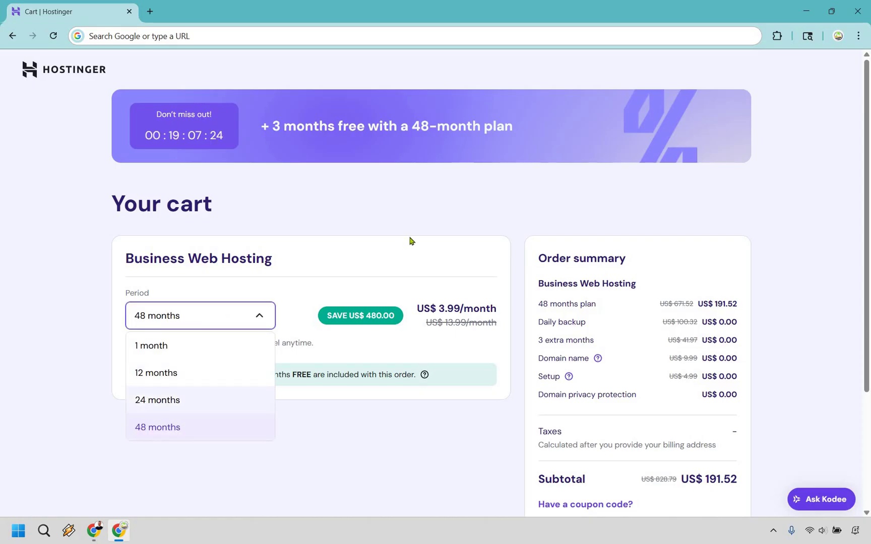
{"action": "key", "text": "Return"}
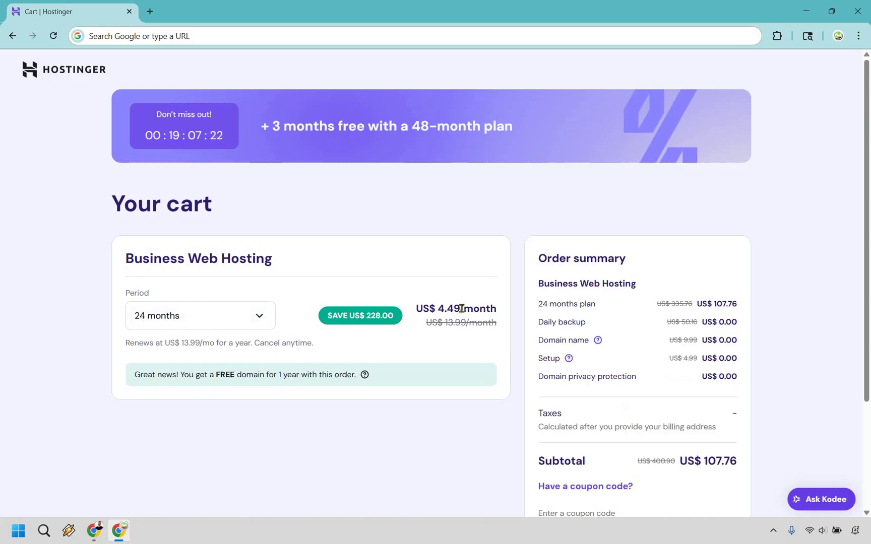
{"action": "left_click_drag", "start_coordinate": [437, 309], "coordinate": [459, 308]}
{"action": "left_click", "coordinate": [456, 302]}
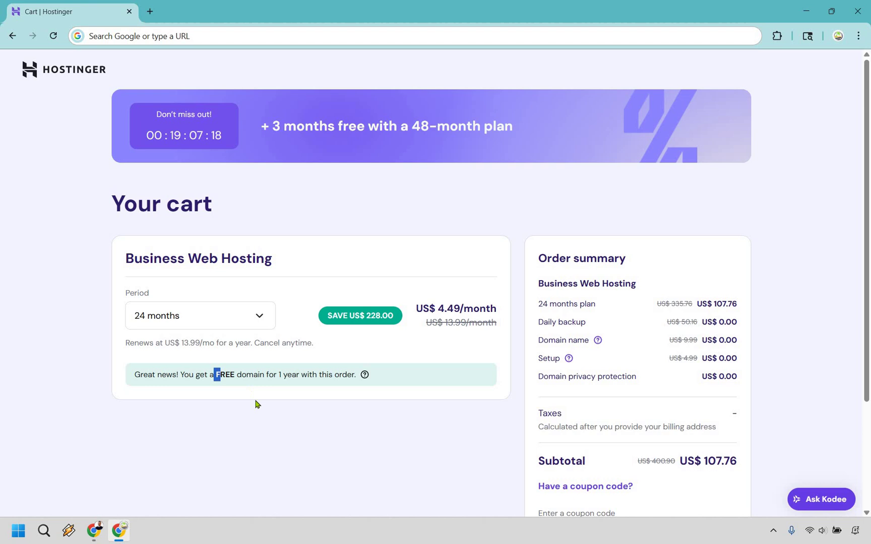
{"action": "left_click_drag", "start_coordinate": [217, 374], "coordinate": [249, 402]}
{"action": "left_click", "coordinate": [249, 402]}
{"action": "left_click", "coordinate": [249, 317]}
{"action": "key", "text": "Down"}
{"action": "key", "text": "Return"}
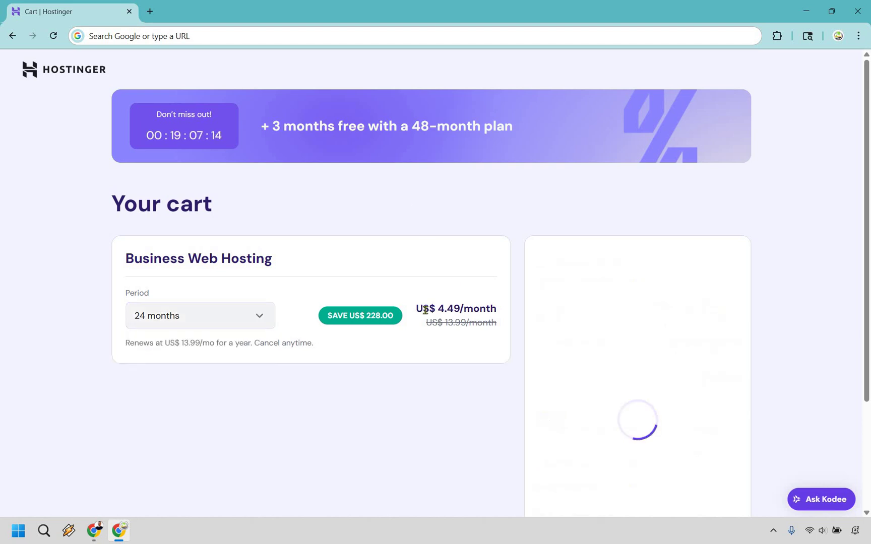
{"action": "left_click_drag", "start_coordinate": [416, 309], "coordinate": [497, 306]}
{"action": "left_click", "coordinate": [224, 336]}
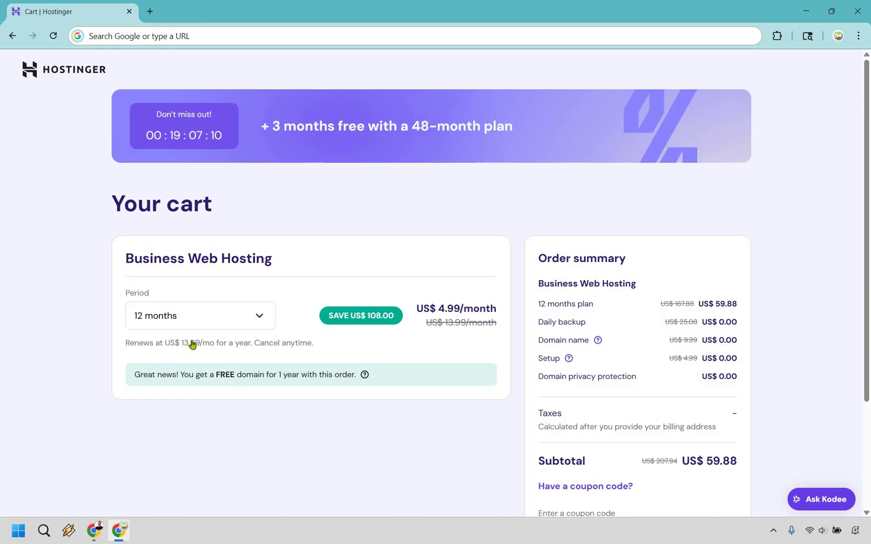
{"action": "left_click", "coordinate": [229, 316]}
{"action": "key", "text": "Up"}
{"action": "key", "text": "Return"}
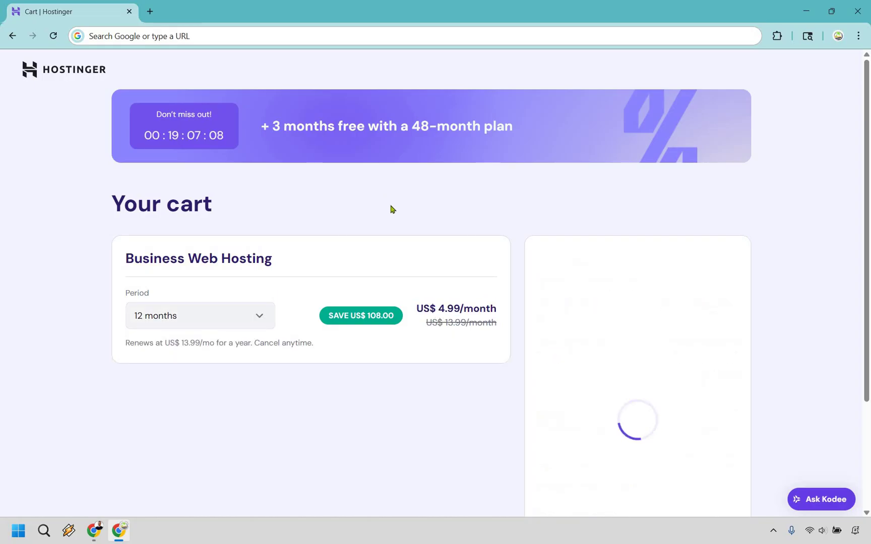
{"action": "left_click_drag", "start_coordinate": [415, 311], "coordinate": [496, 312]}
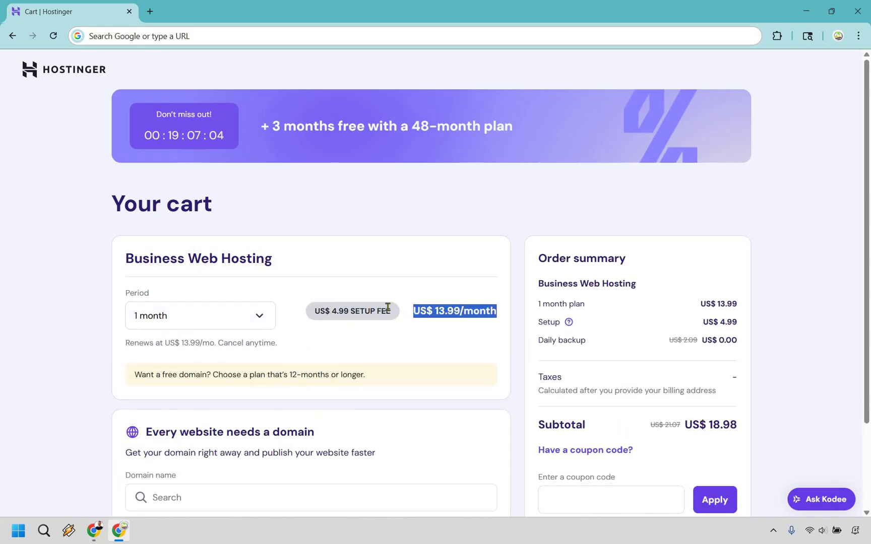
{"action": "left_click", "coordinate": [442, 242]}
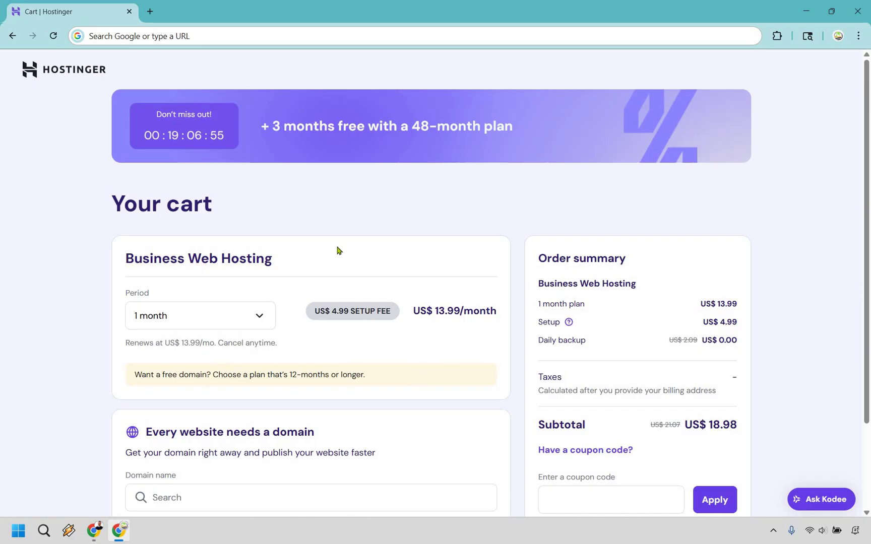
{"action": "left_click", "coordinate": [231, 323]}
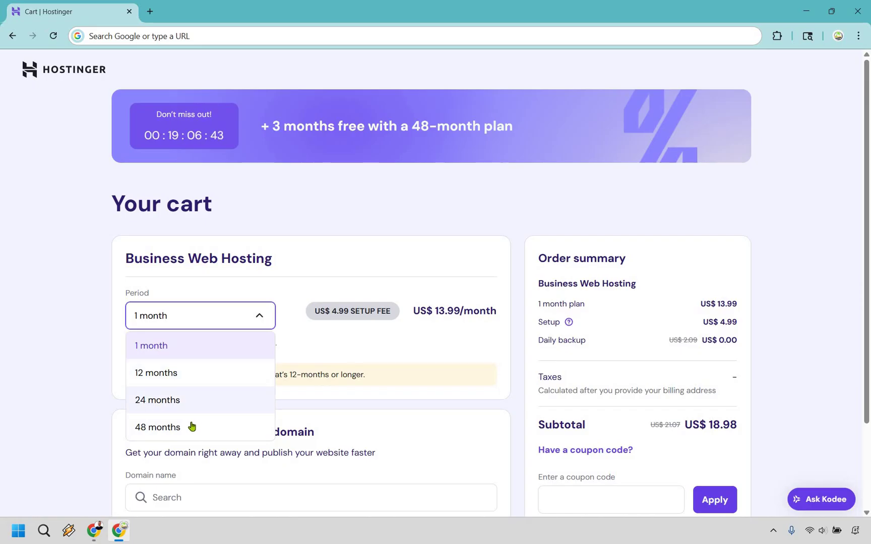
{"action": "key", "text": "Return"}
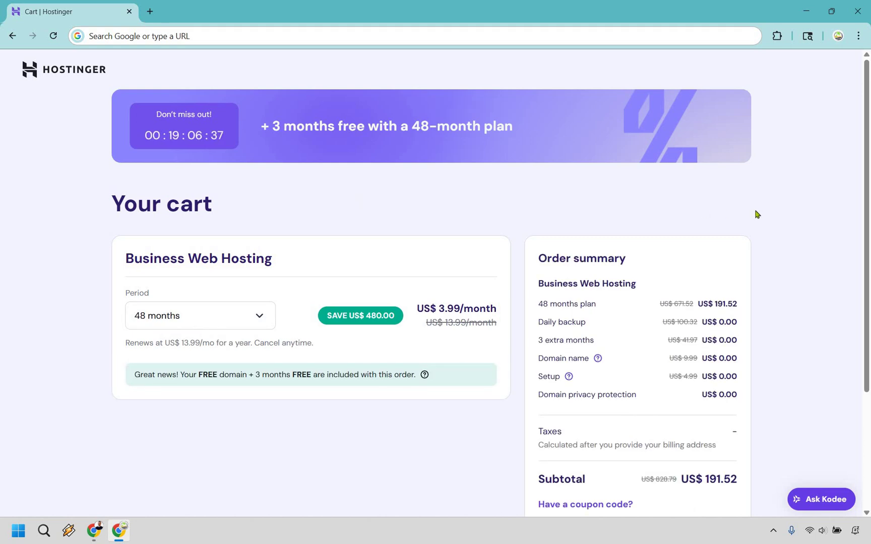
- Continue from the Business Web Hosting cart to the Register page
{"action": "scroll", "coordinate": [519, 337], "scroll_direction": "down", "scroll_amount": 3}
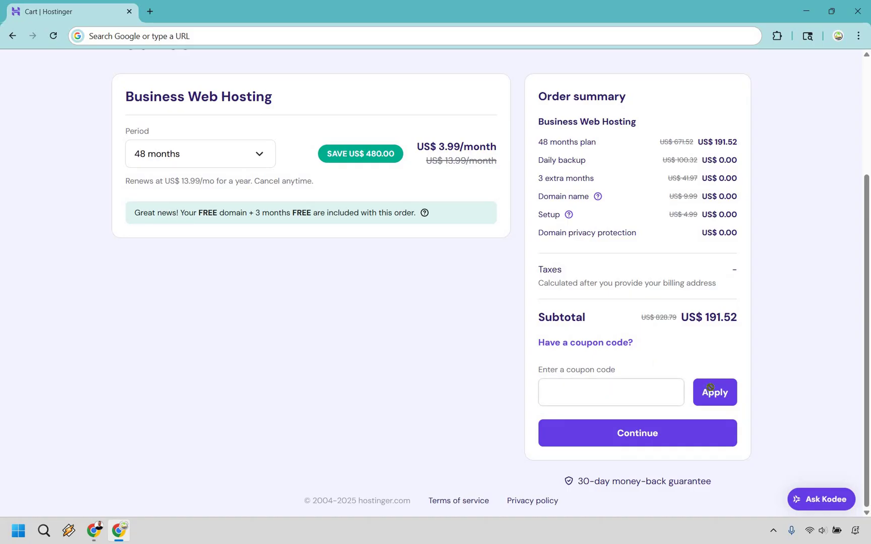
{"action": "left_click", "coordinate": [653, 433]}
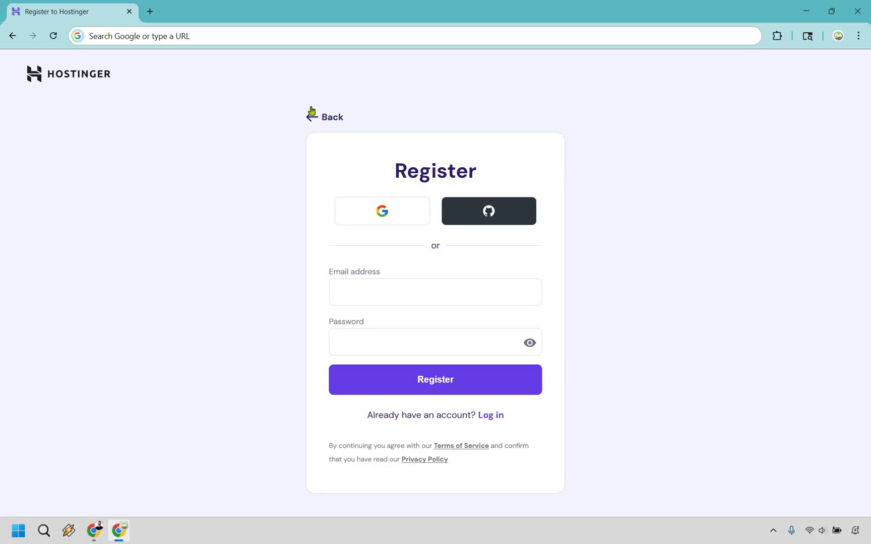
- Go back from the Register page to the Hostinger homepage
{"action": "left_click", "coordinate": [13, 35]}
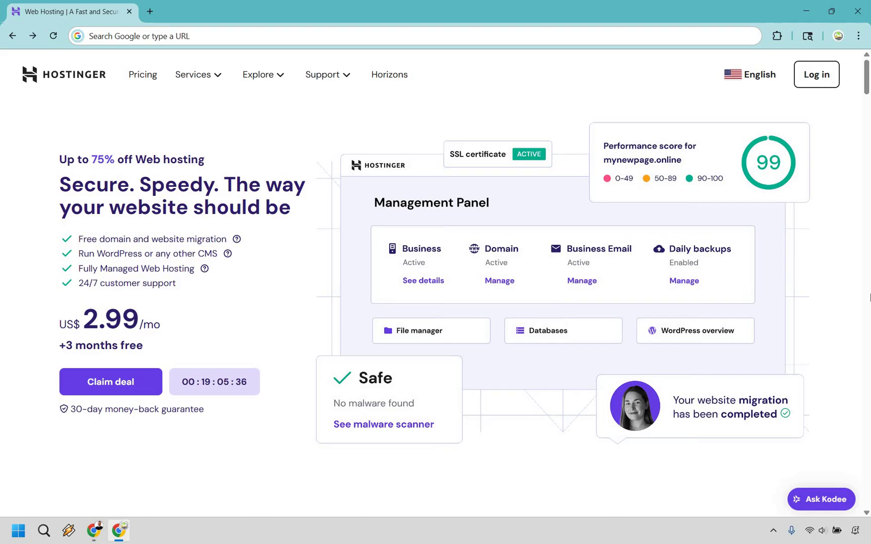